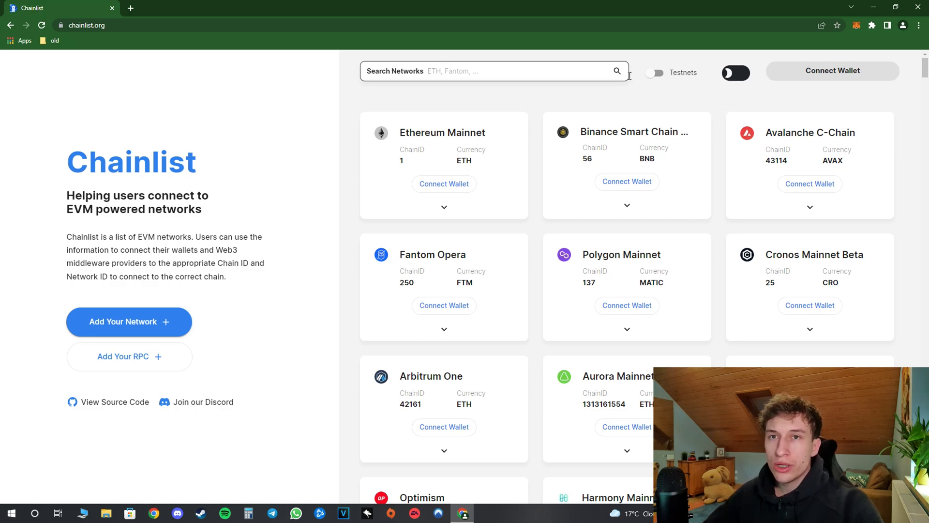
Check MetaMask's added networks (Ethereum Mainnet, Avalanche Network, Binance), then close the wallet popup
click(856, 26)
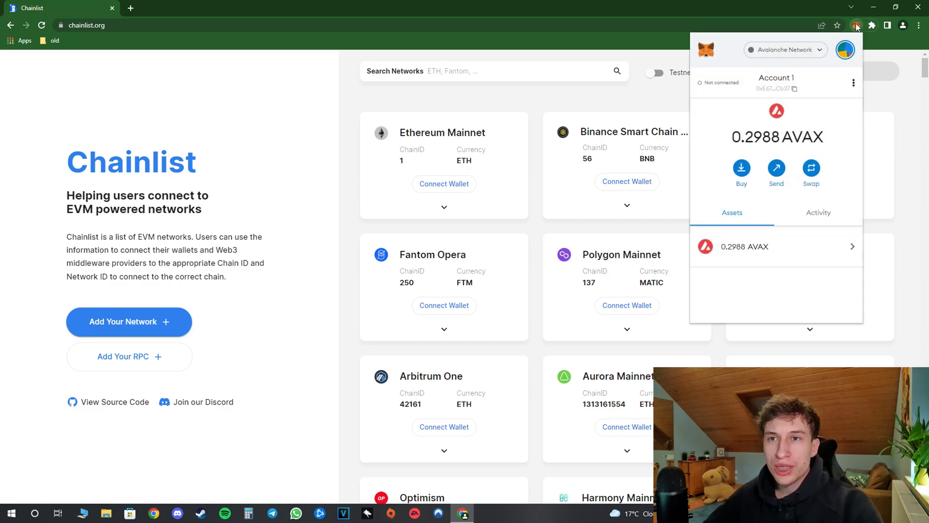
click(813, 52)
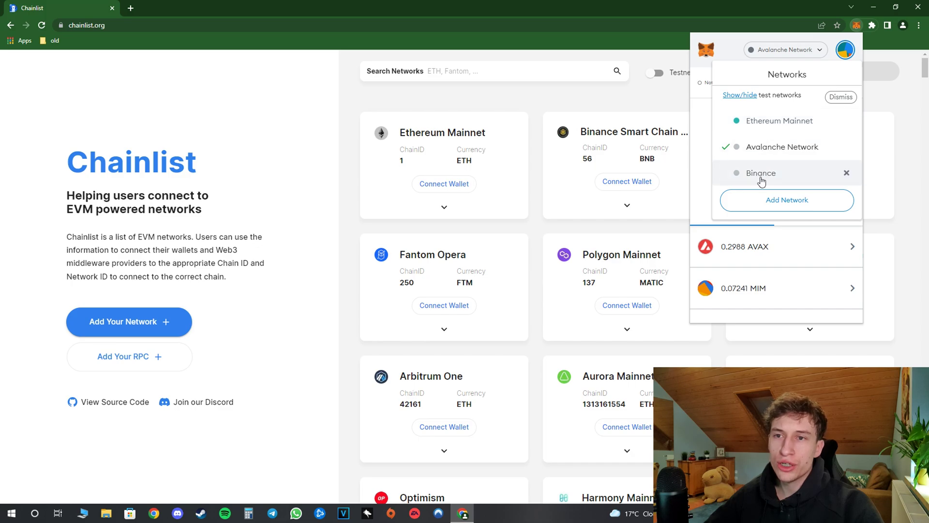
click(318, 158)
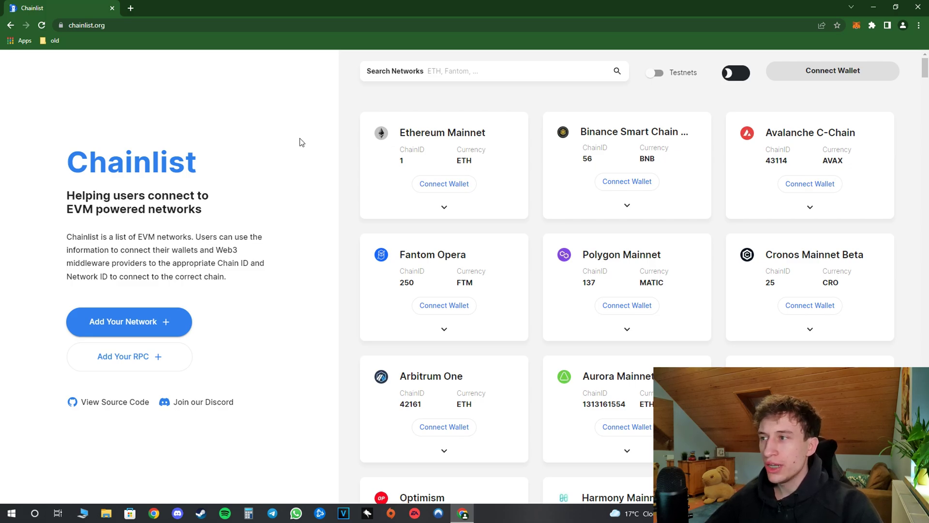
Connect MetaMask to Chainlist and request adding Fantom Opera (chain ID 250)
click(833, 73)
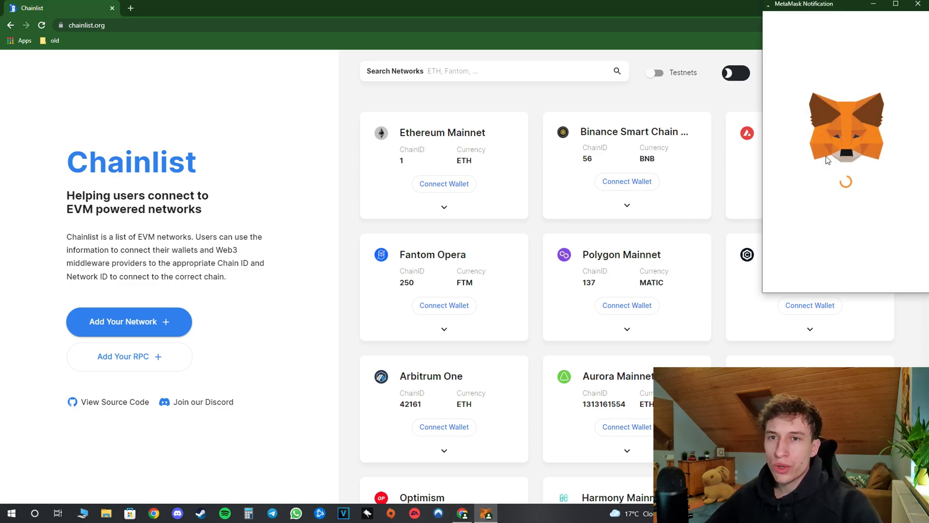
click(889, 272)
click(889, 273)
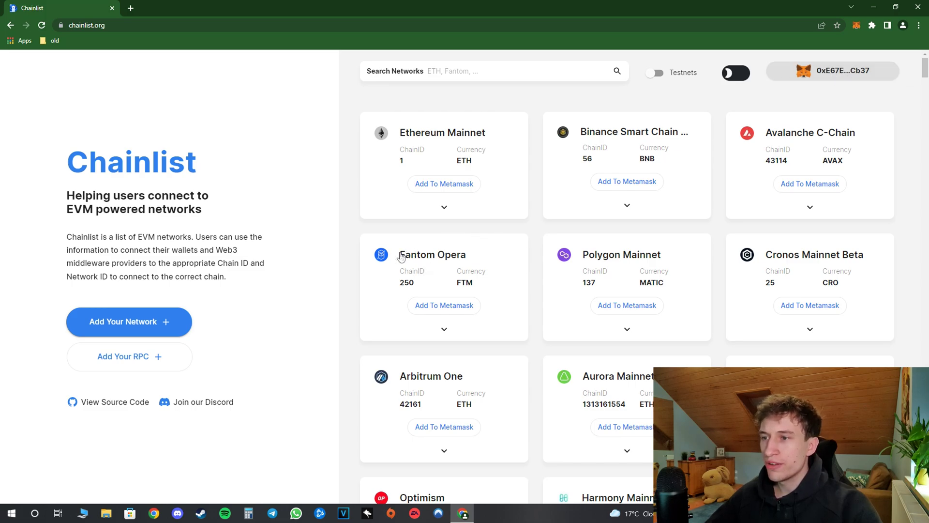
click(445, 310)
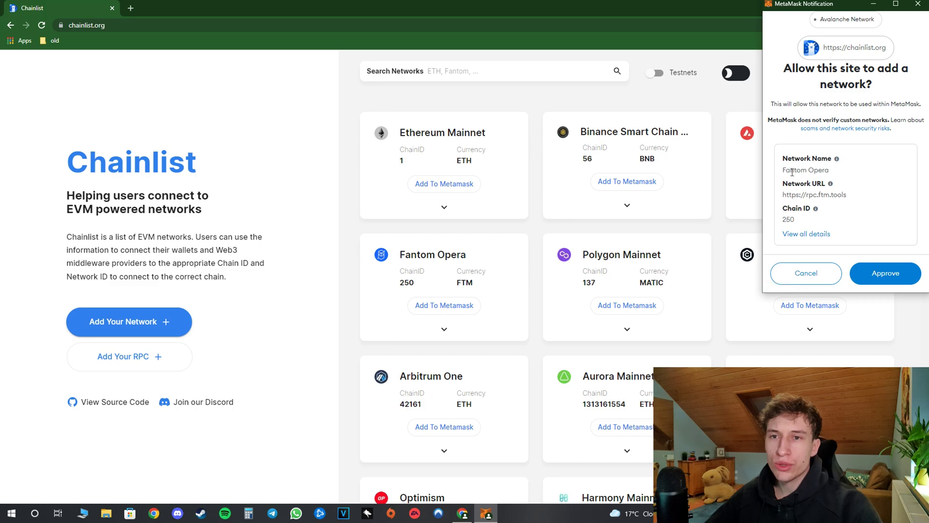
drag(787, 220, 808, 224)
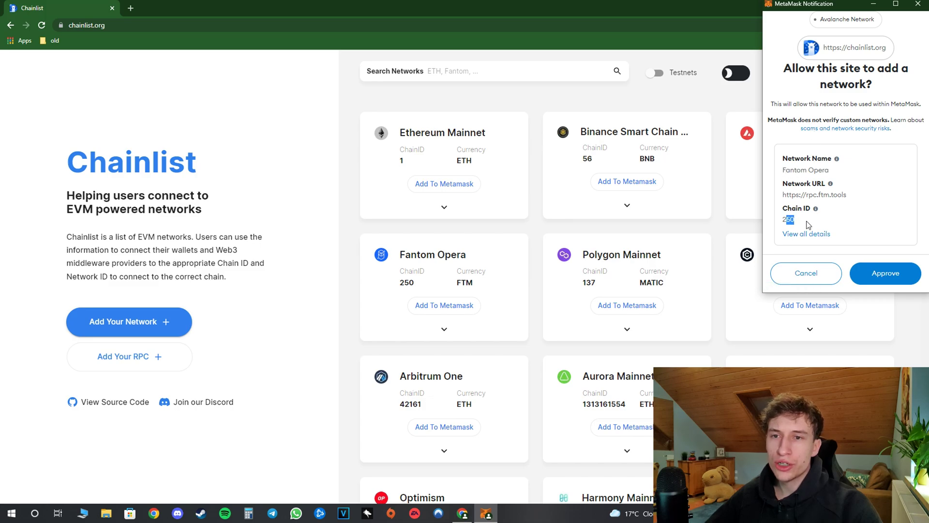
click(808, 224)
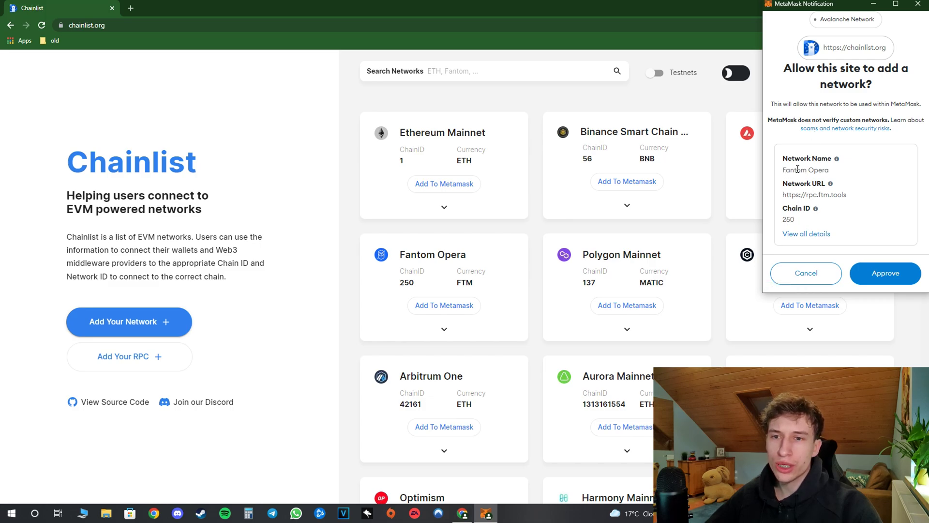
Review Fantom Opera's full network details (currency FTM) and approve adding it
click(811, 234)
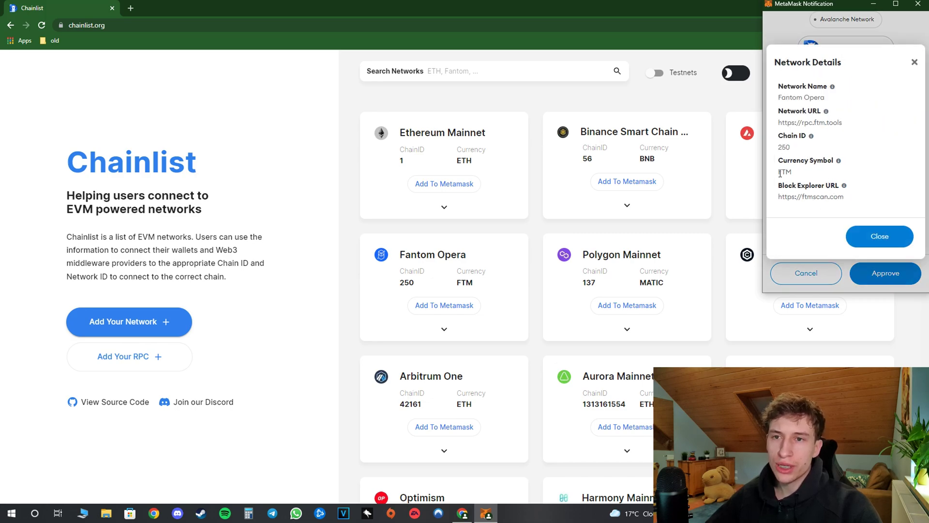
drag(778, 173, 799, 176)
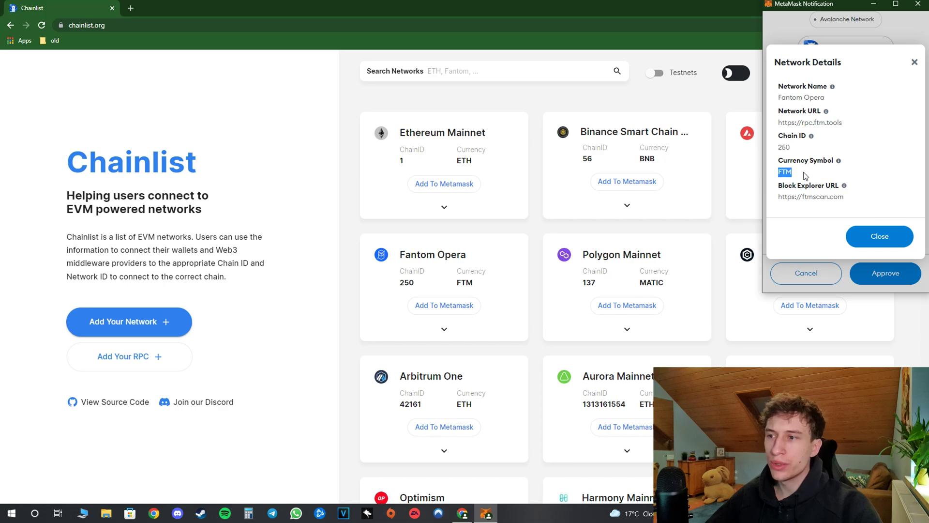
click(803, 176)
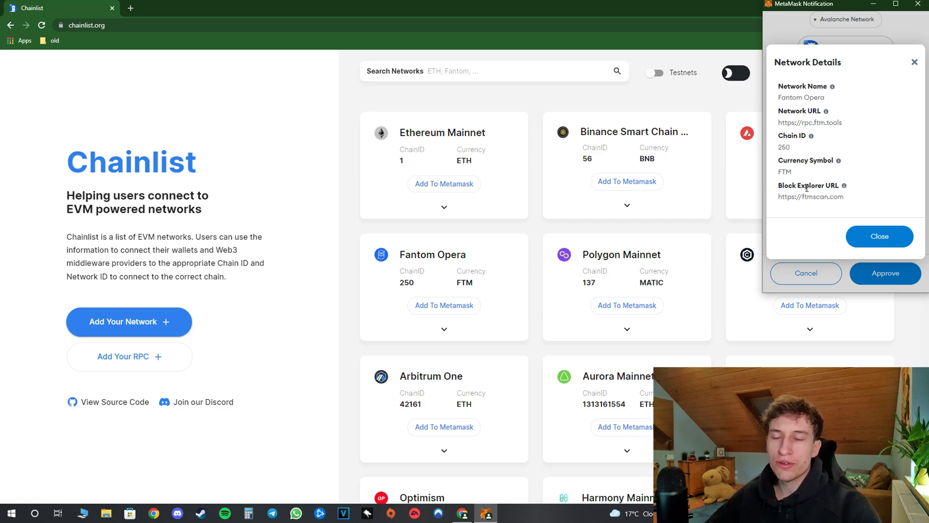
click(849, 241)
click(878, 276)
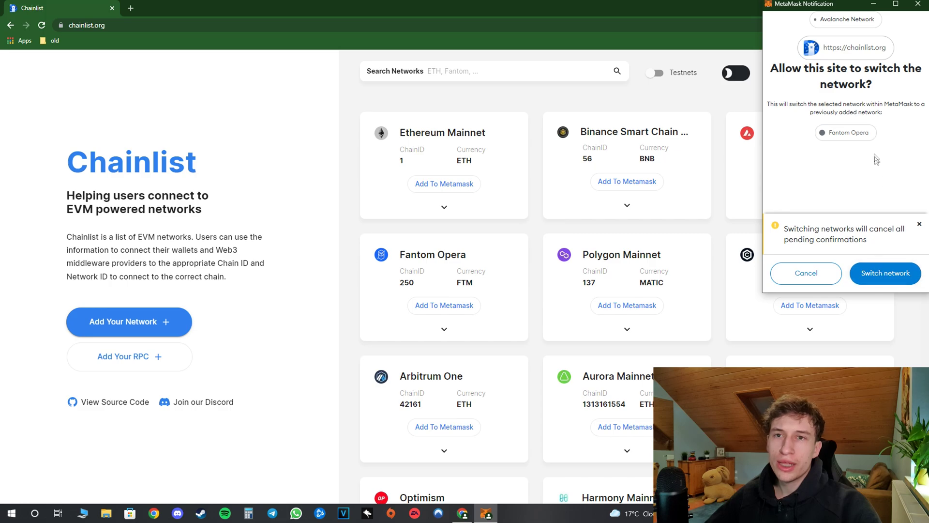
Switch the wallet to Fantom Opera and confirm it in the Networks list
click(885, 274)
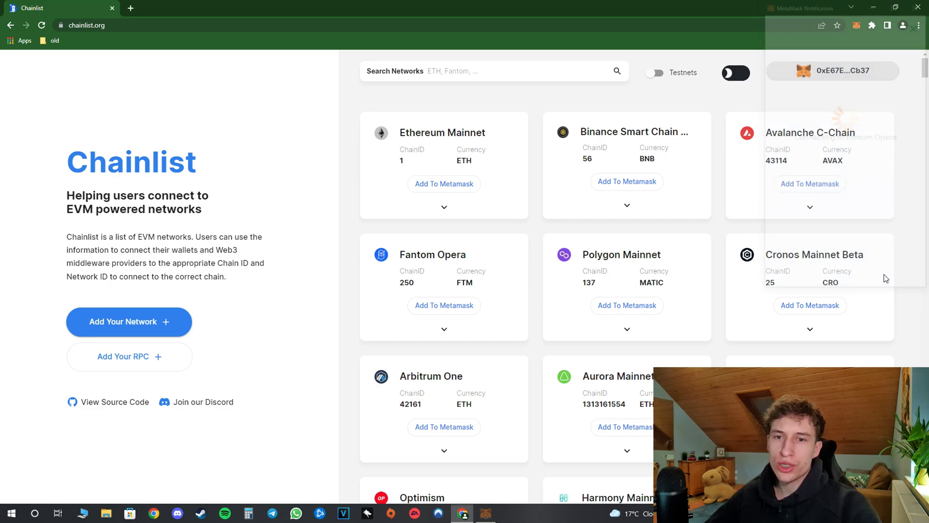
click(856, 25)
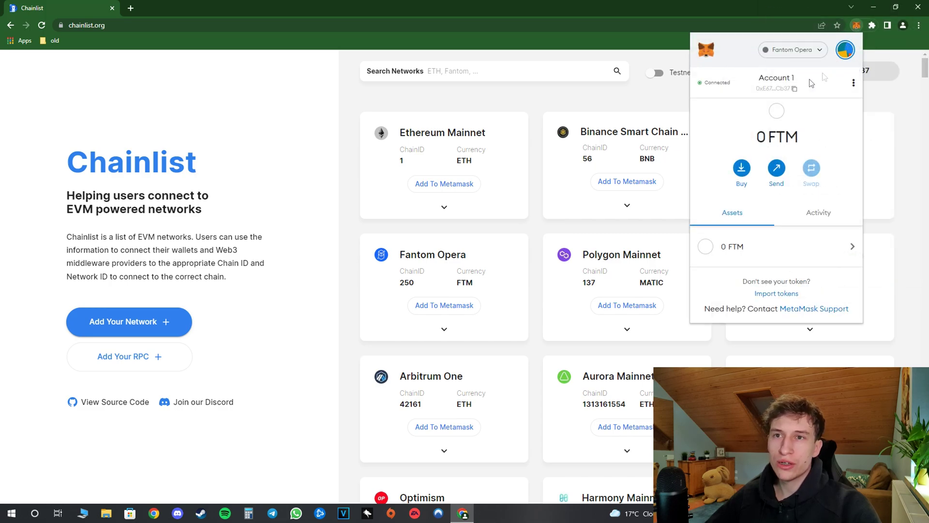
click(792, 49)
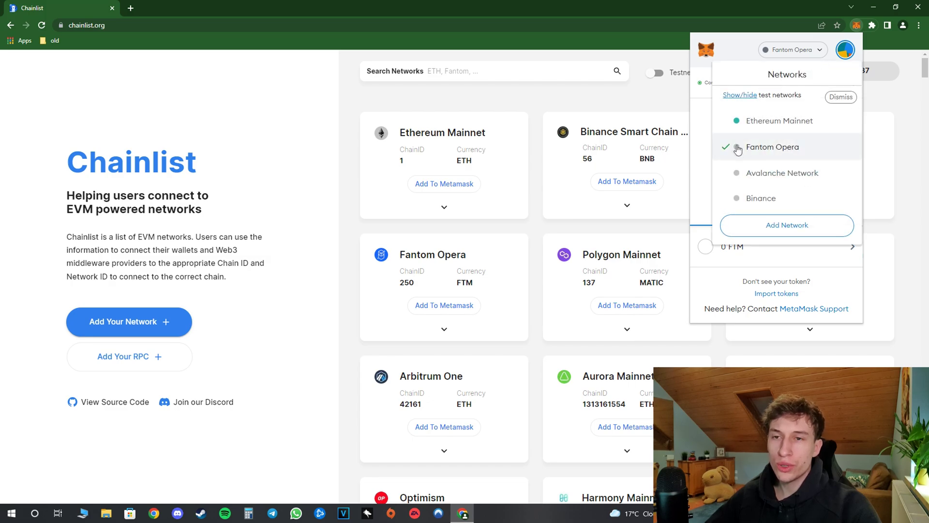
click(325, 249)
Add and approve Polygon Mainnet and Cronos Mainnet Beta, switching the wallet to Cronos
click(627, 306)
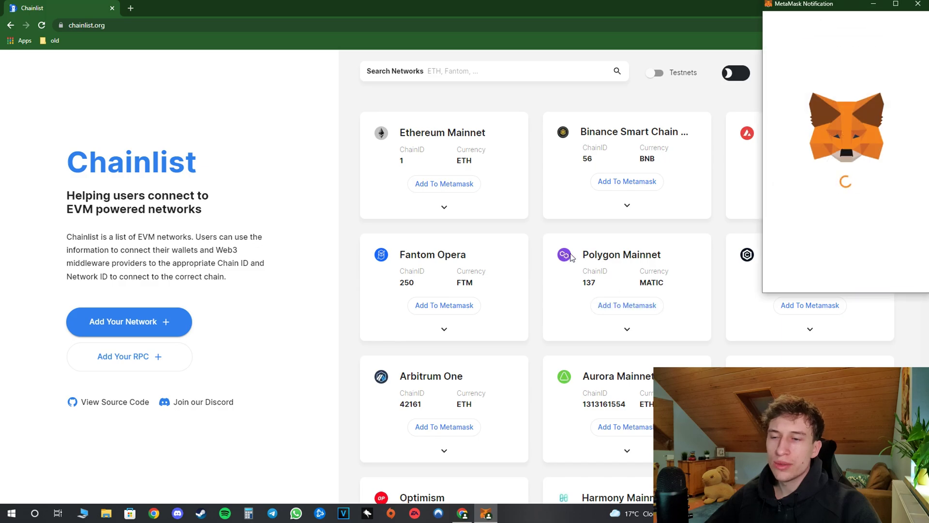
click(882, 274)
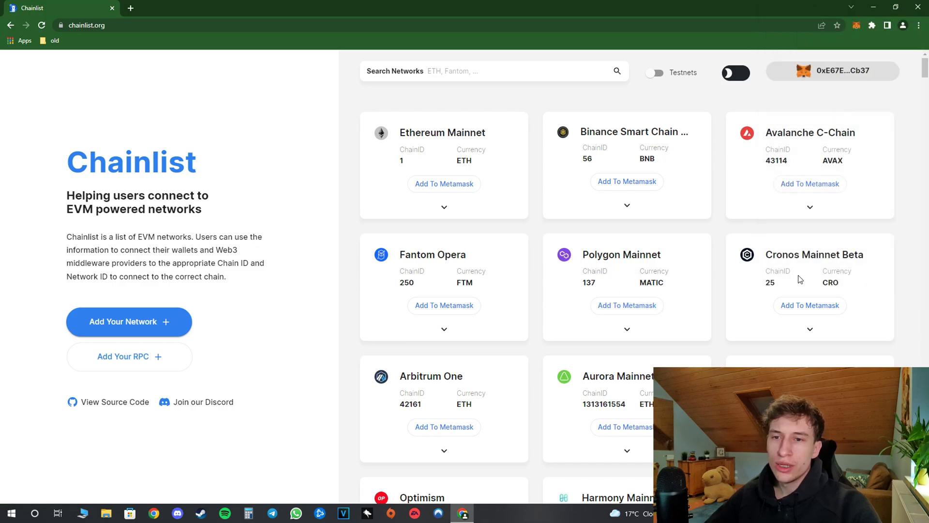
click(807, 308)
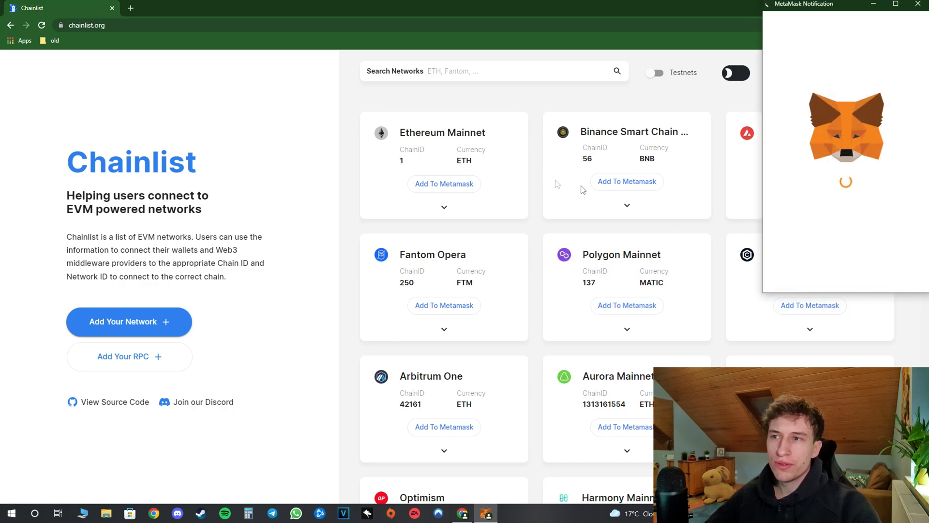
click(889, 274)
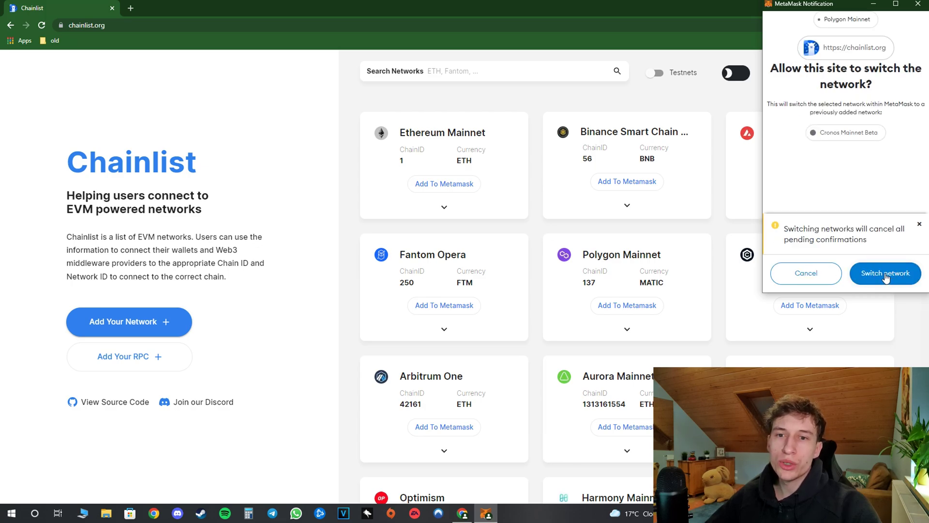
click(886, 275)
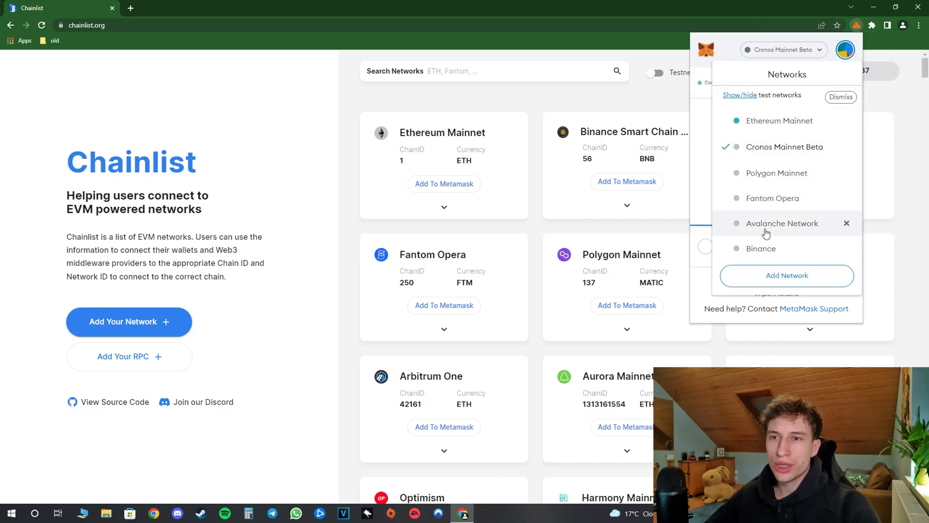
click(702, 116)
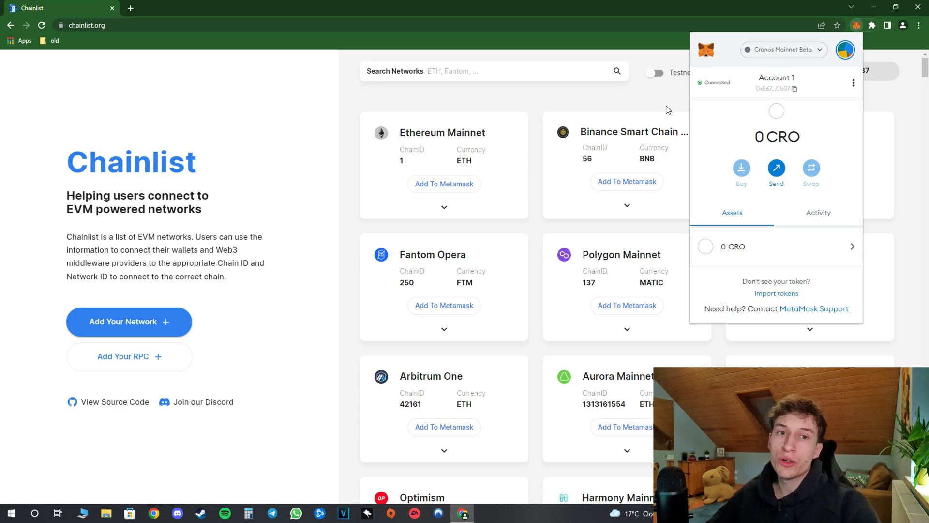
click(668, 109)
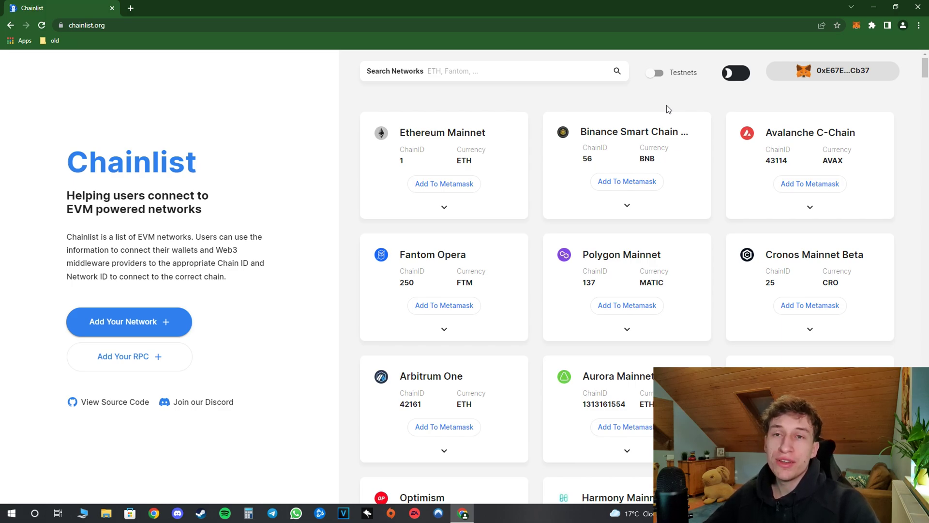
Open Connected sites from Account 1's three-dot menu in the MetaMask popup
click(855, 25)
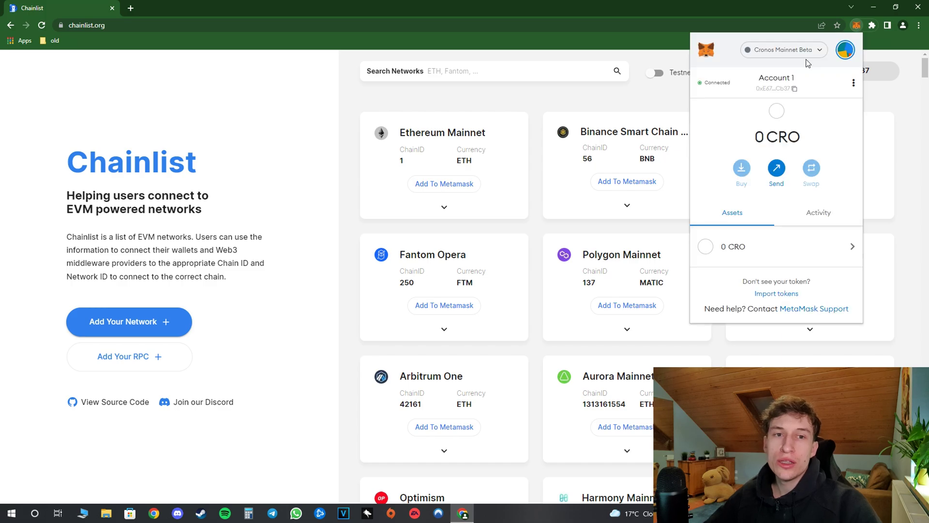
click(854, 82)
click(827, 81)
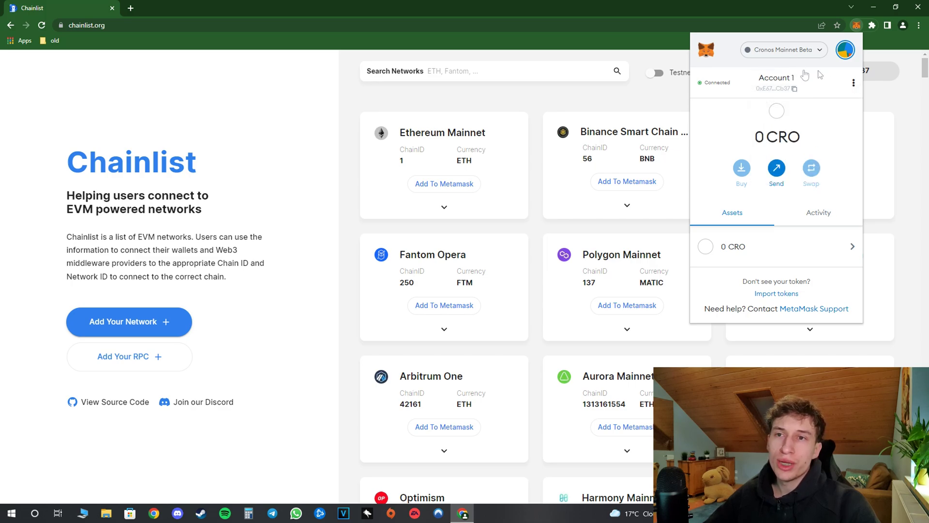
click(853, 84)
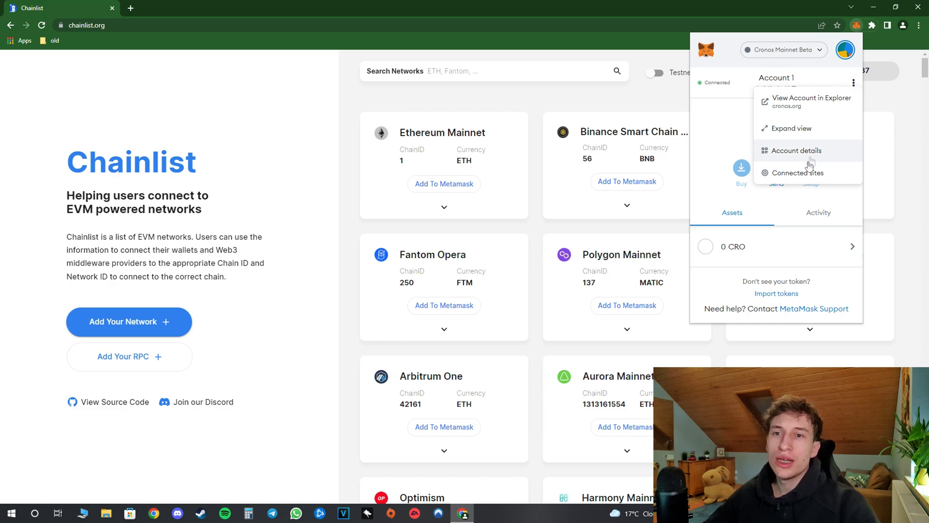
click(801, 170)
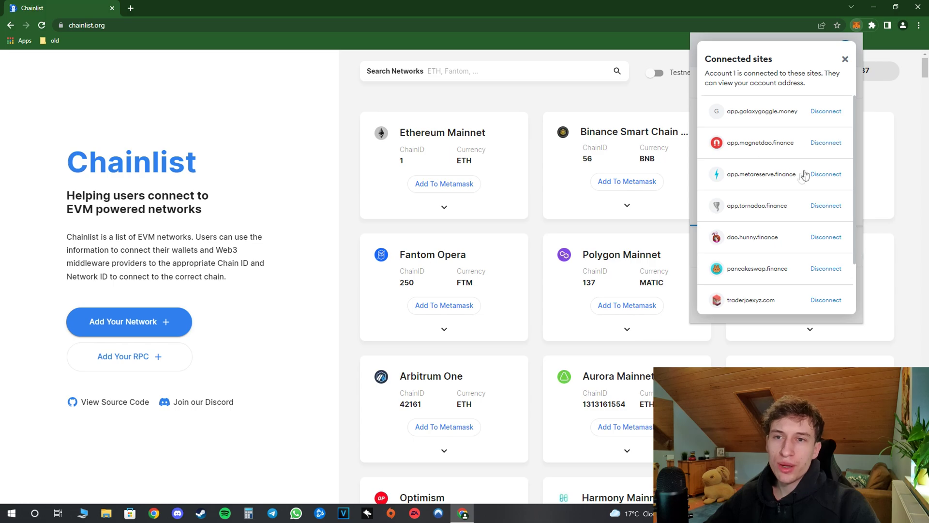
Disconnect magnetdao, pancakeswap, chainlist.org and both traderjoexyz sites from Account 1
click(824, 143)
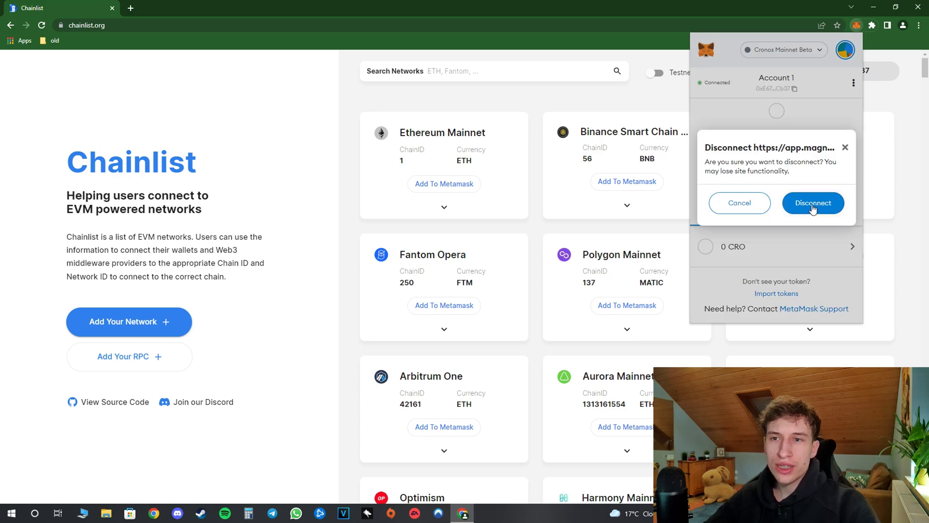
click(814, 206)
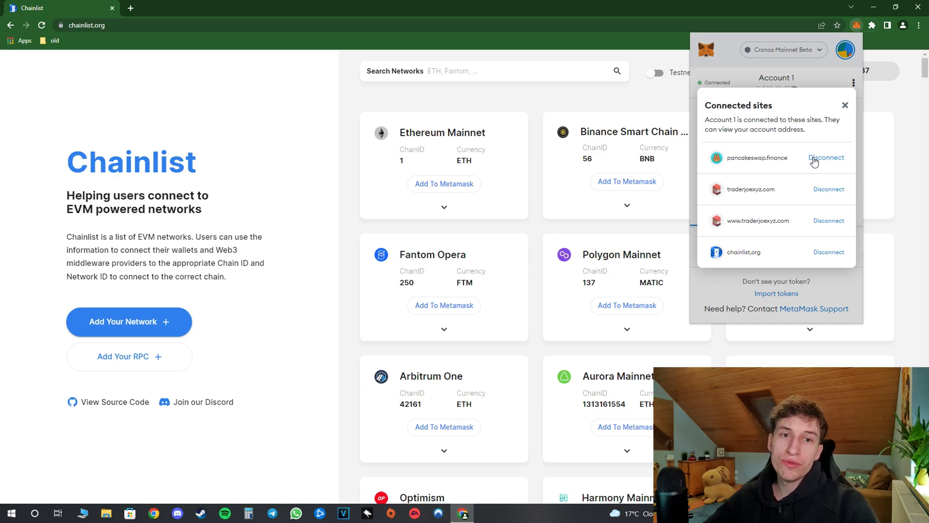
click(820, 160)
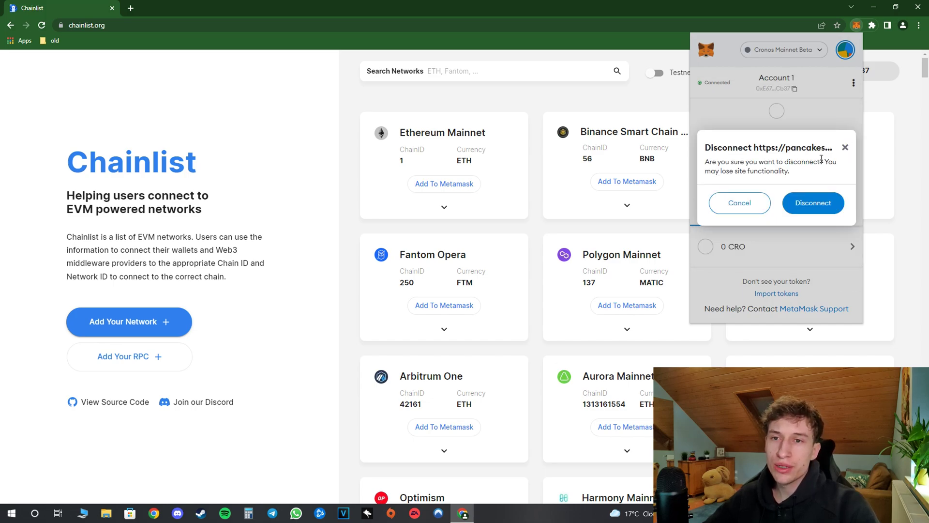
click(813, 201)
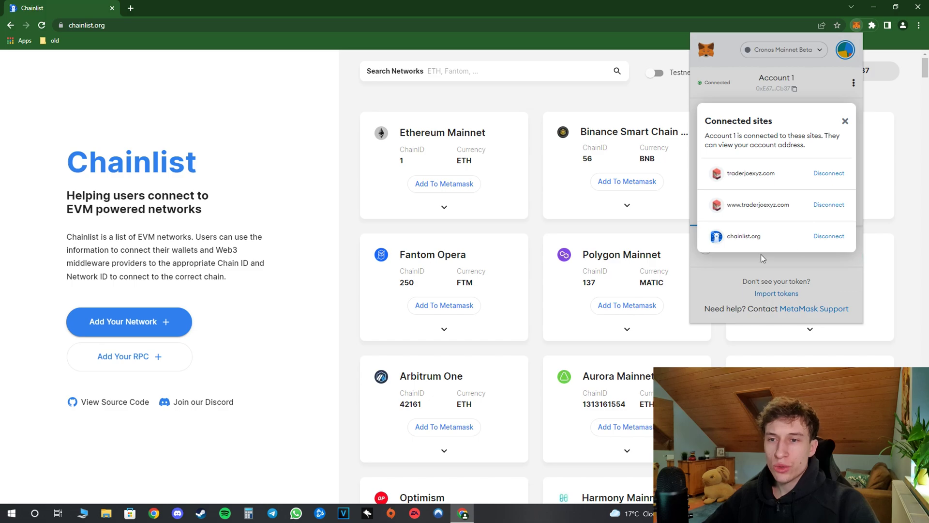
click(823, 236)
click(820, 210)
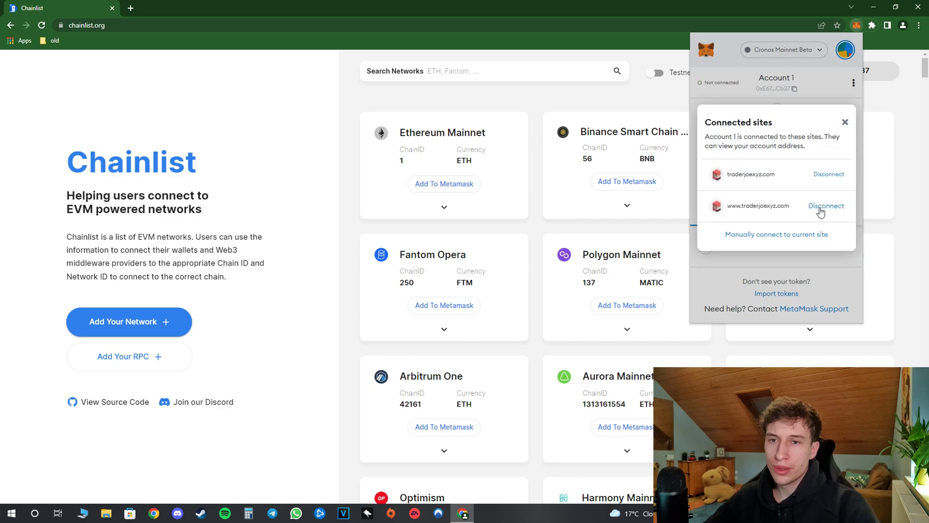
click(820, 210)
click(822, 188)
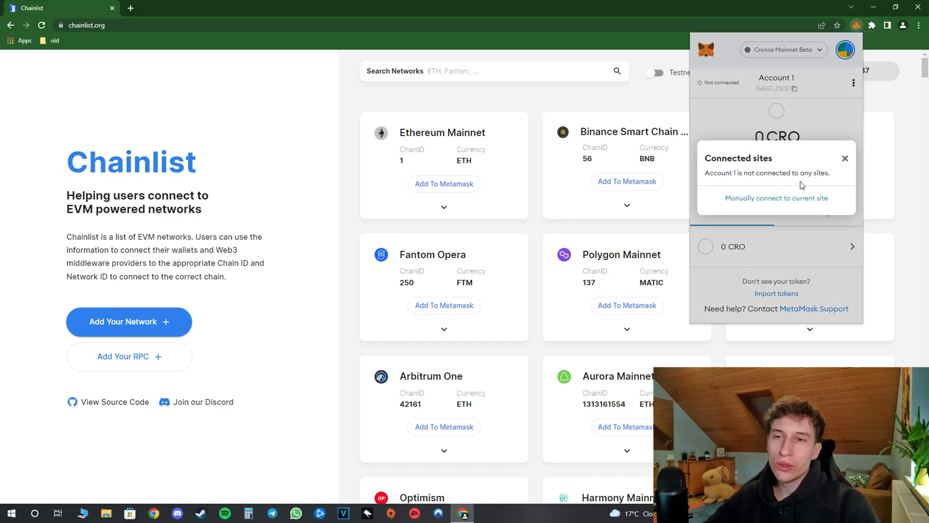
click(694, 179)
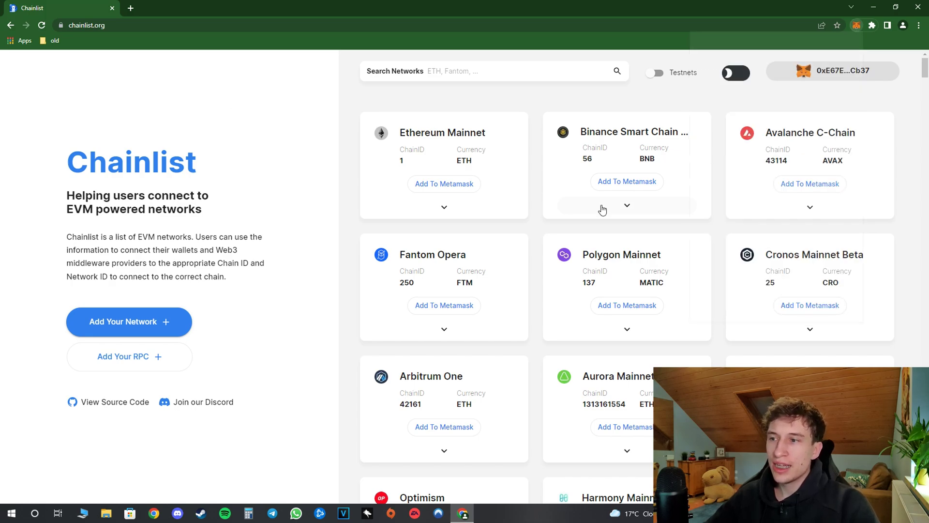
Close MetaMask and Google 'polygon metamask' in a new tab
click(375, 230)
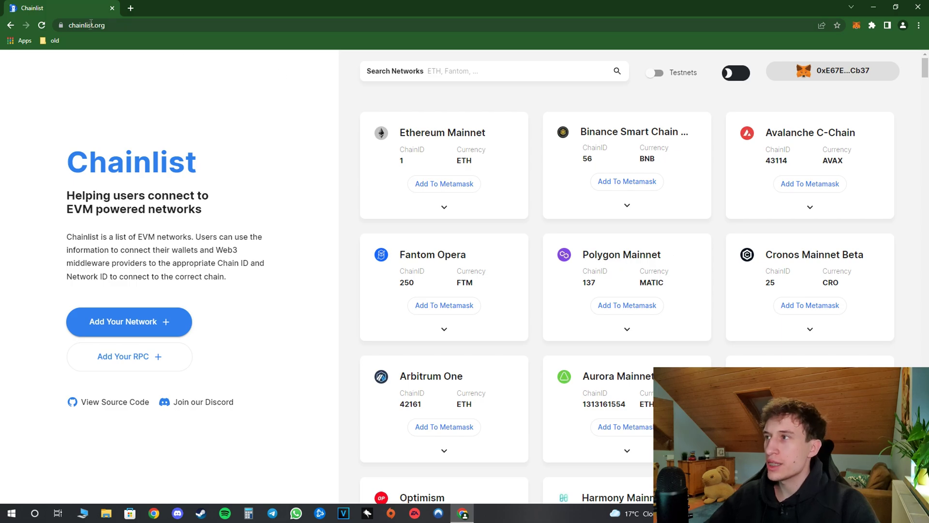
key(ctrl+t)
click(367, 203)
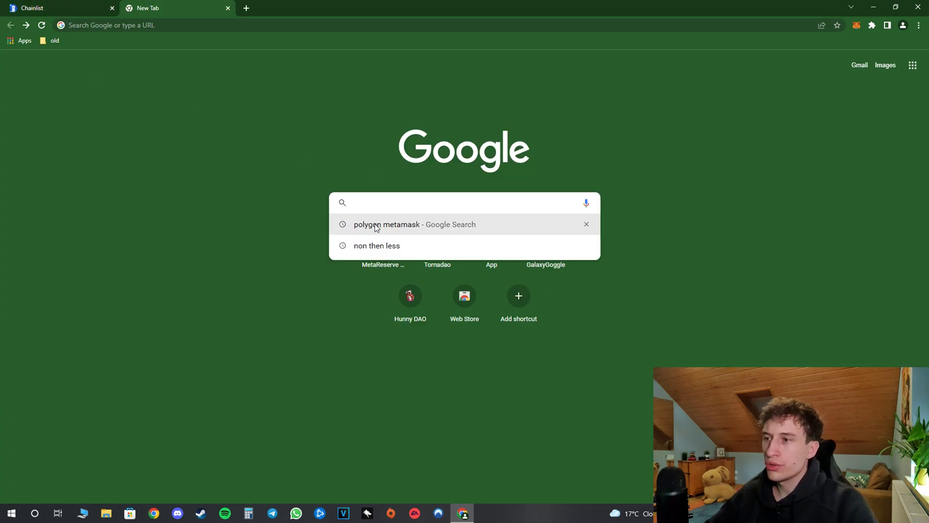
click(404, 227)
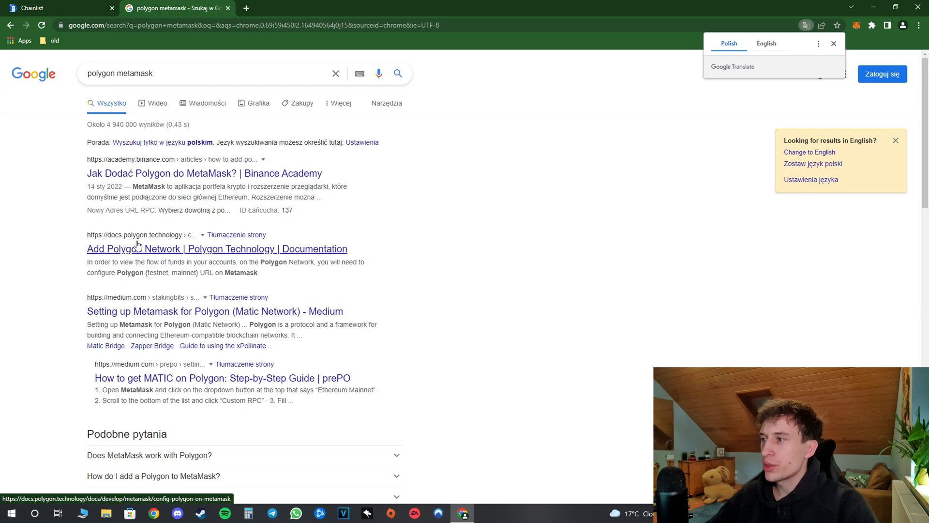
Open the Polygon docs and Medium results in new tabs and view the docs page
right_click(146, 247)
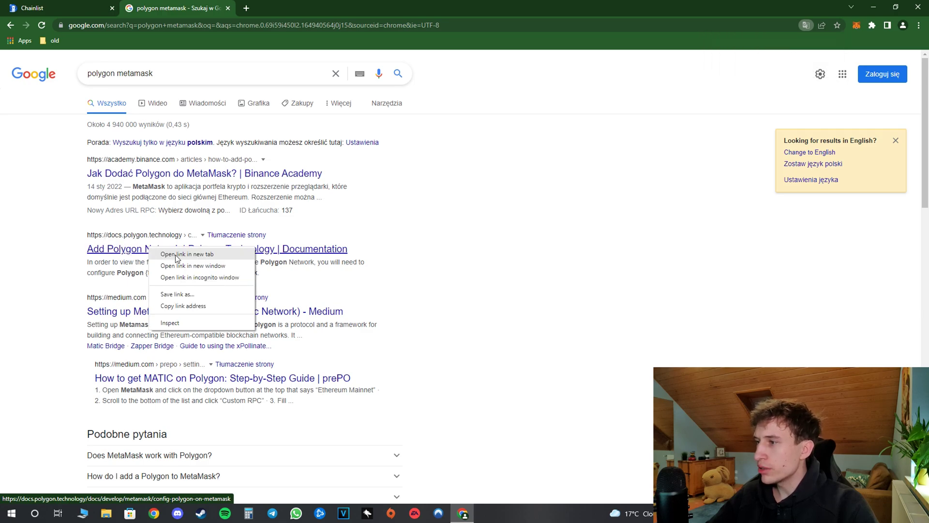
click(183, 255)
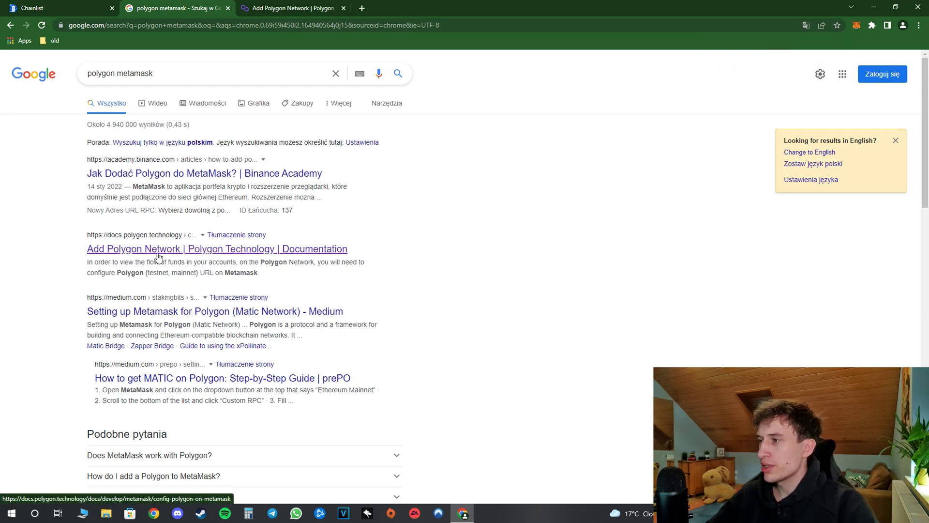
right_click(160, 311)
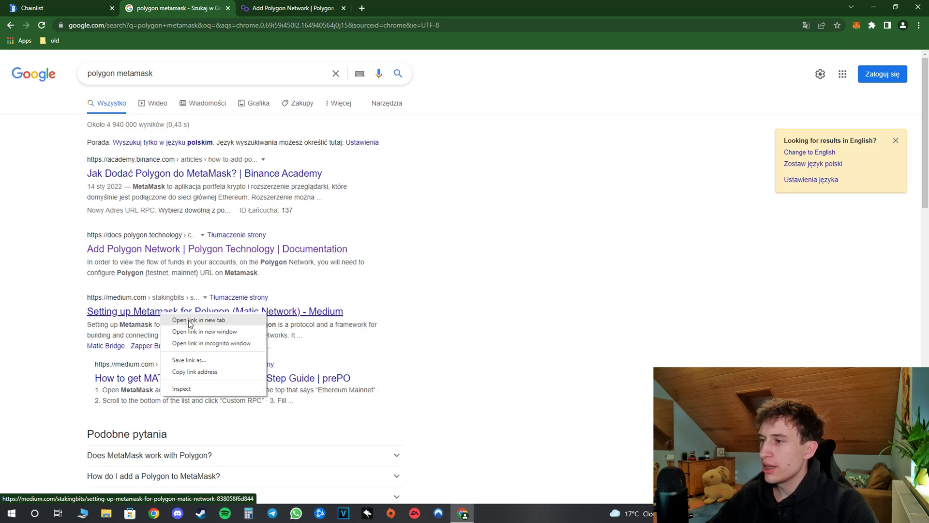
click(191, 320)
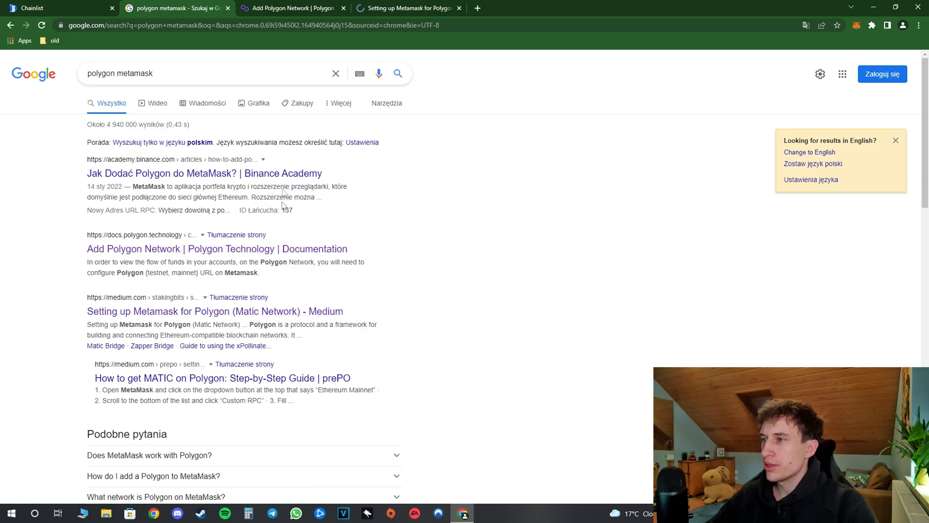
click(286, 8)
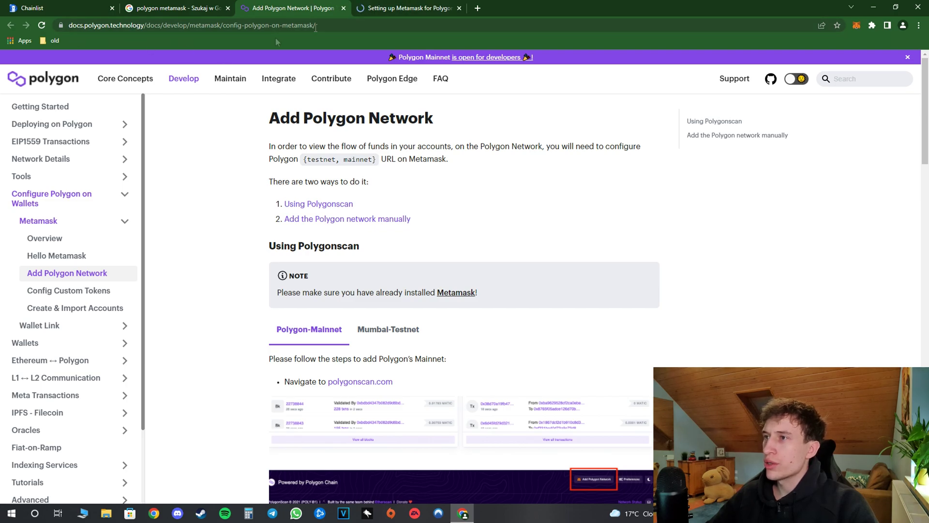
Scroll the Medium article down to its Polygon Mainnet settings list
key(ctrl+Tab)
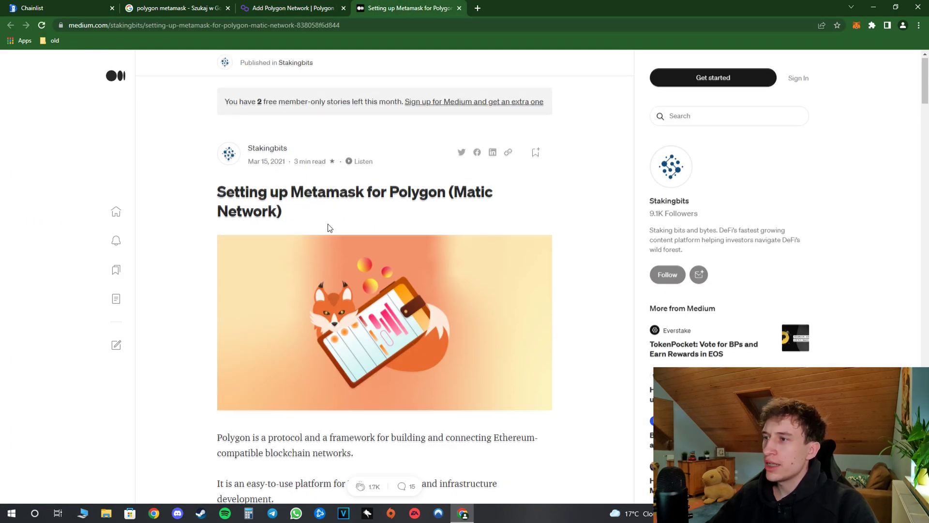
scroll(326, 224, down, 5)
scroll(321, 222, up, 5)
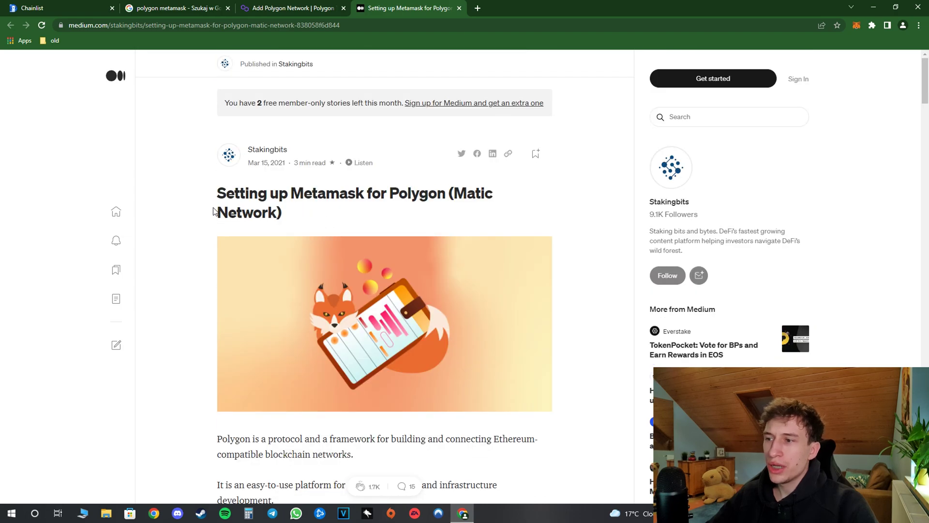
scroll(205, 208, down, 15)
scroll(203, 208, down, 10)
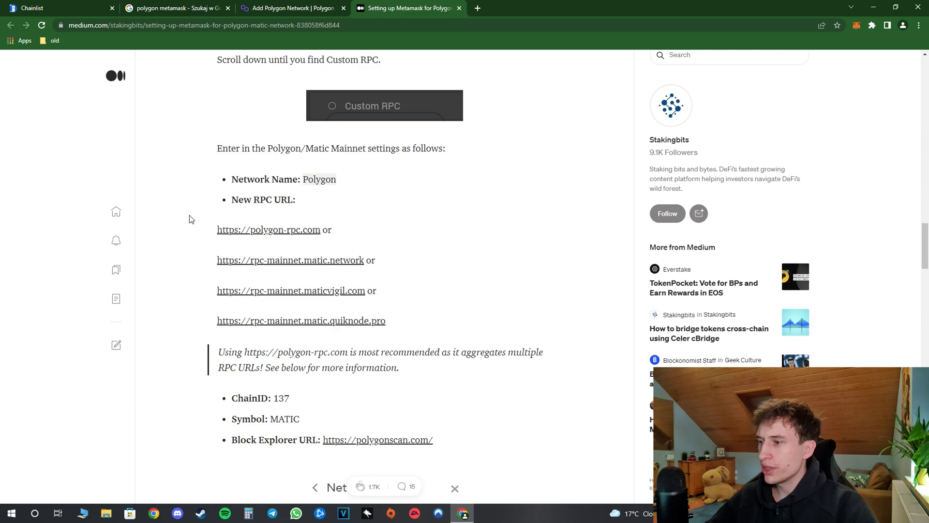
scroll(190, 215, down, 5)
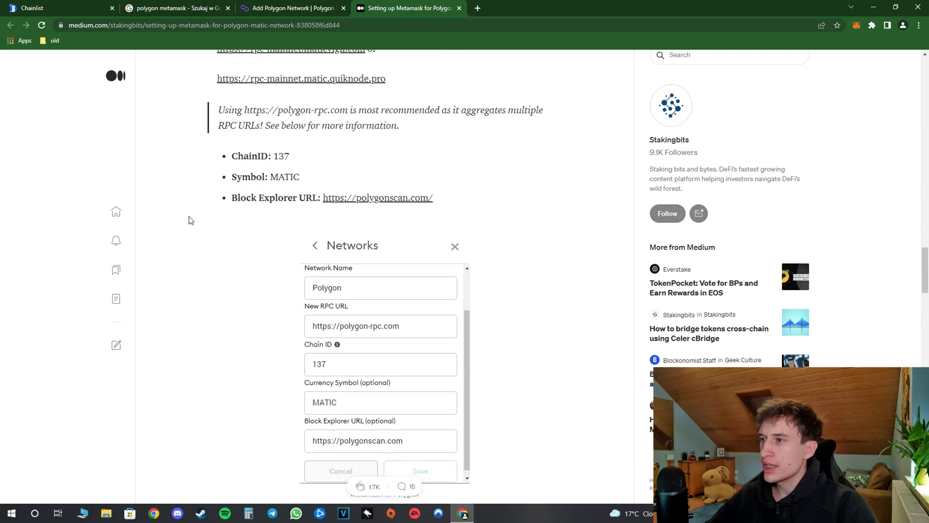
scroll(188, 216, down, 1)
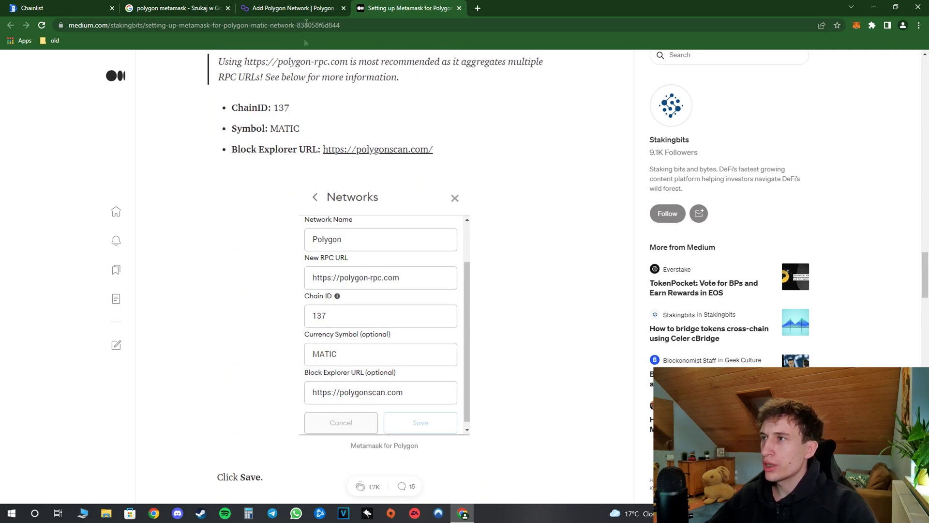
Compare the docs' manual network form (polygon-rpc.com, chain ID 137, MATIC) with Medium, ending on Medium
click(300, 8)
scroll(366, 260, down, 12)
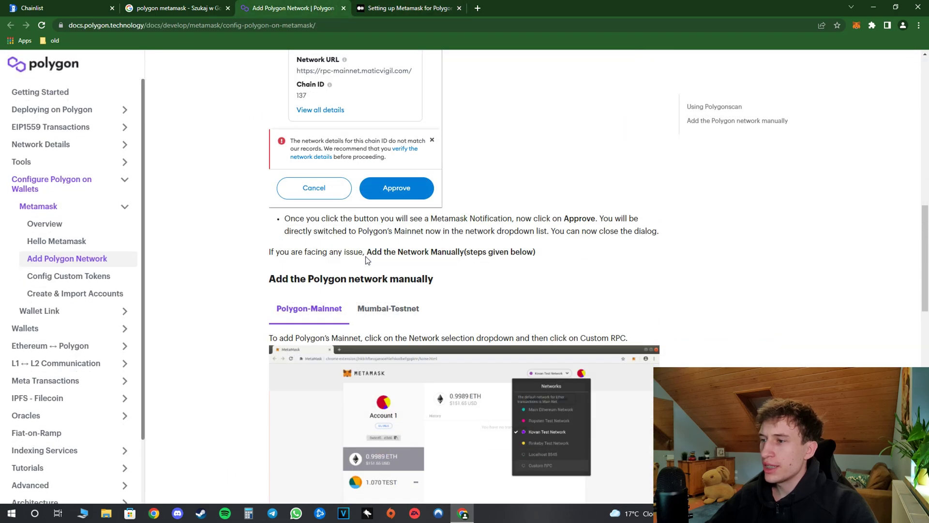
scroll(366, 260, down, 9)
scroll(325, 280, up, 1)
scroll(325, 280, down, 1)
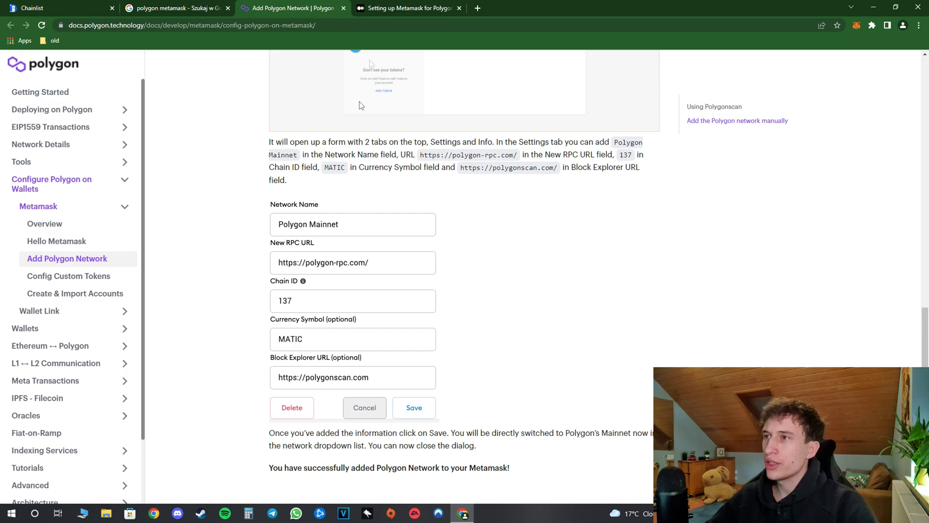
key(ctrl+Tab)
key(ctrl+shift+Tab)
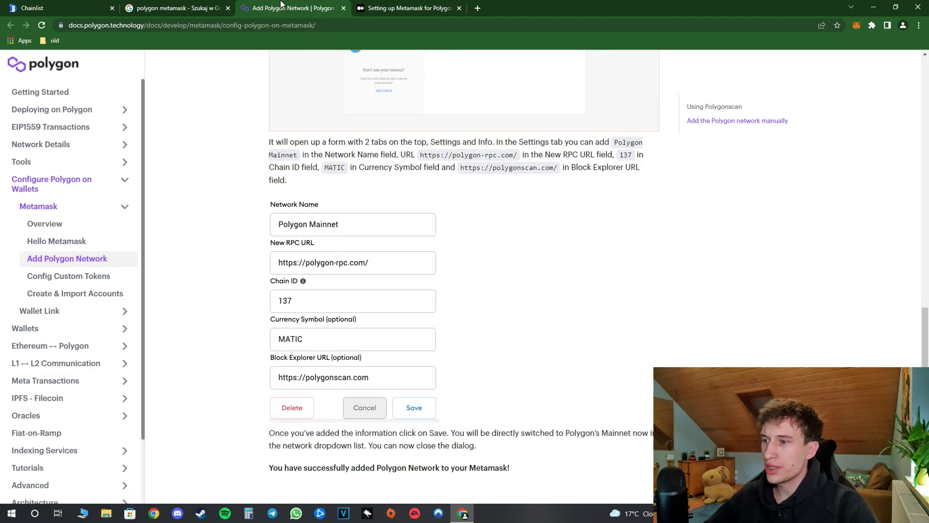
key(ctrl+Tab)
key(ctrl+shift+Tab)
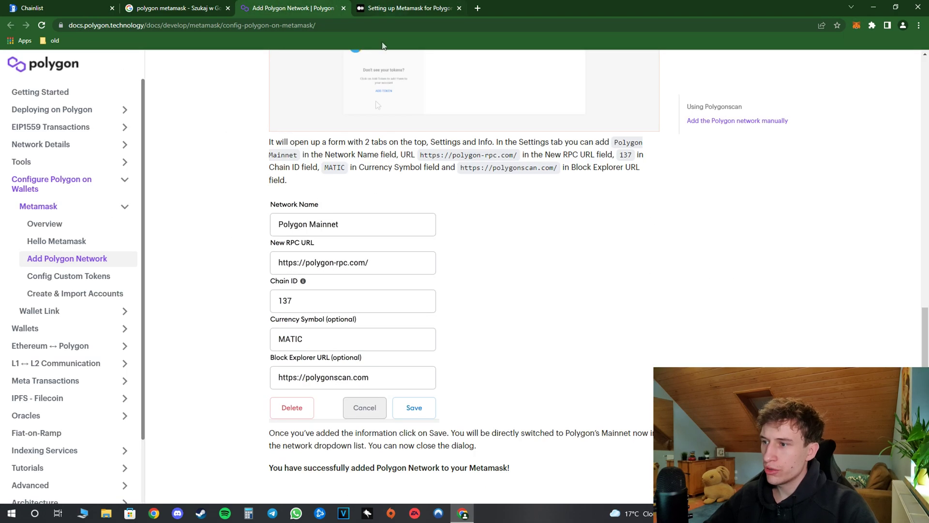
key(ctrl+Tab)
Choose Add Network from MetaMask's network dropdown
click(855, 27)
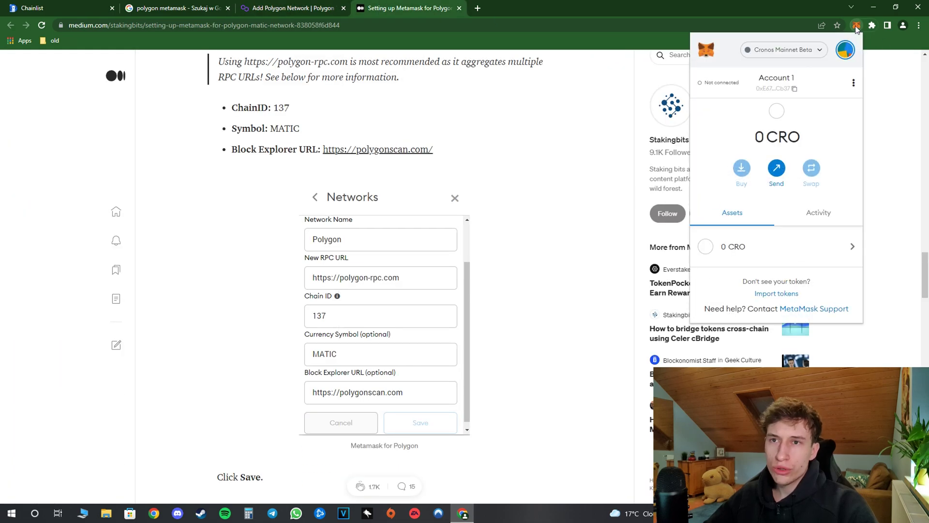
click(853, 82)
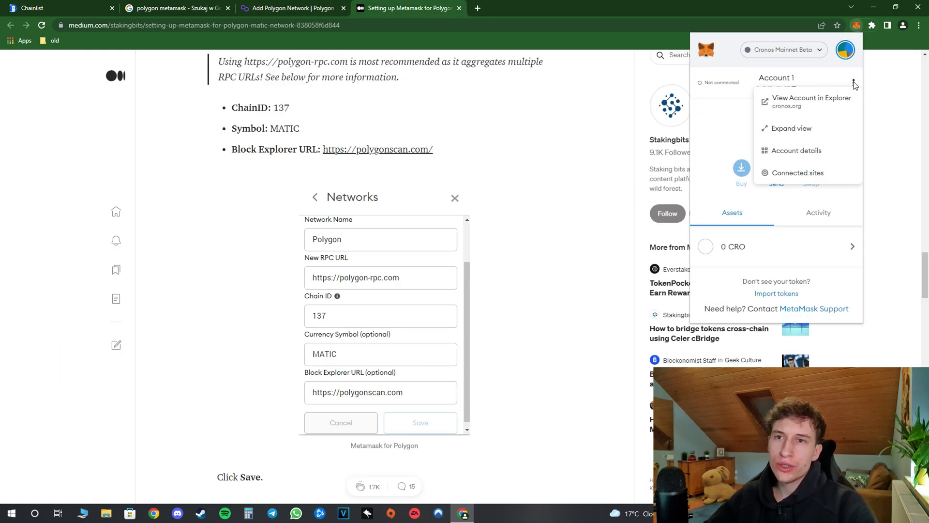
click(832, 67)
click(853, 83)
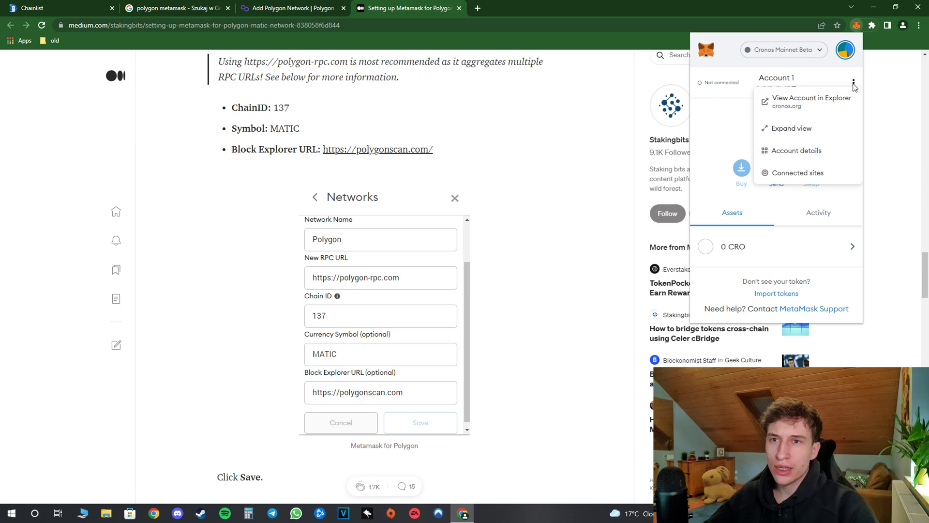
click(821, 72)
click(818, 51)
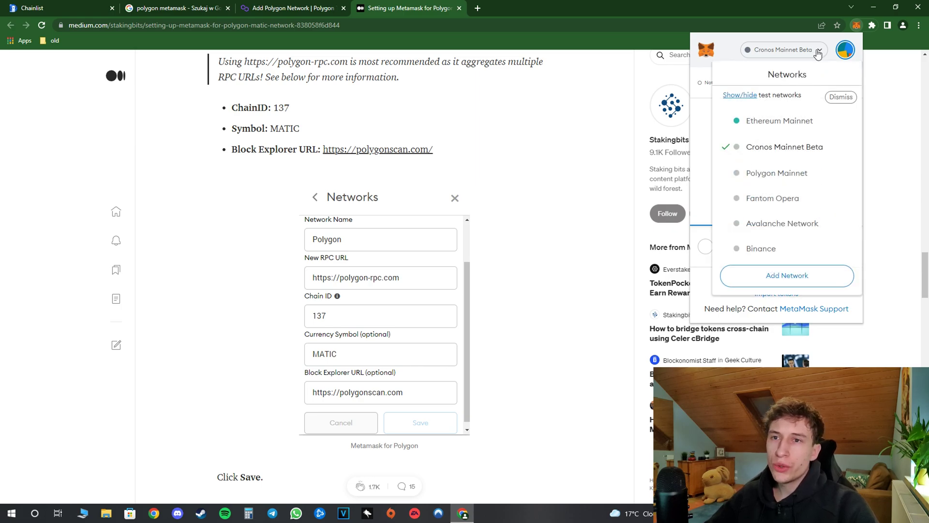
click(777, 276)
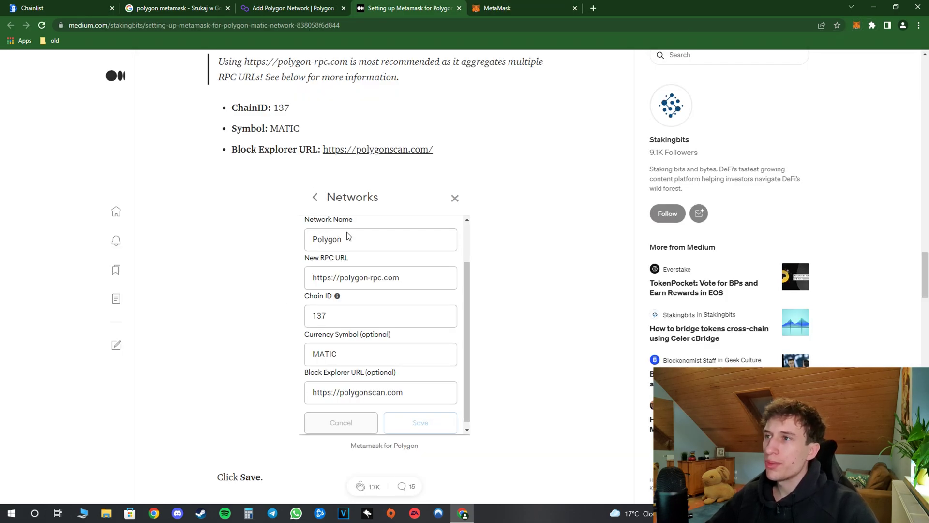
View the empty Add a network form in its settings tab, then switch to YouTube
click(527, 5)
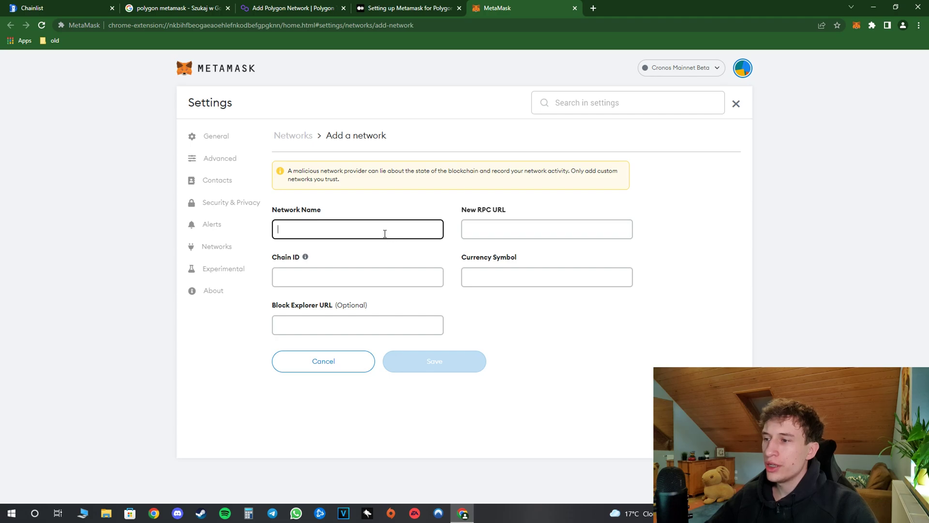
click(363, 328)
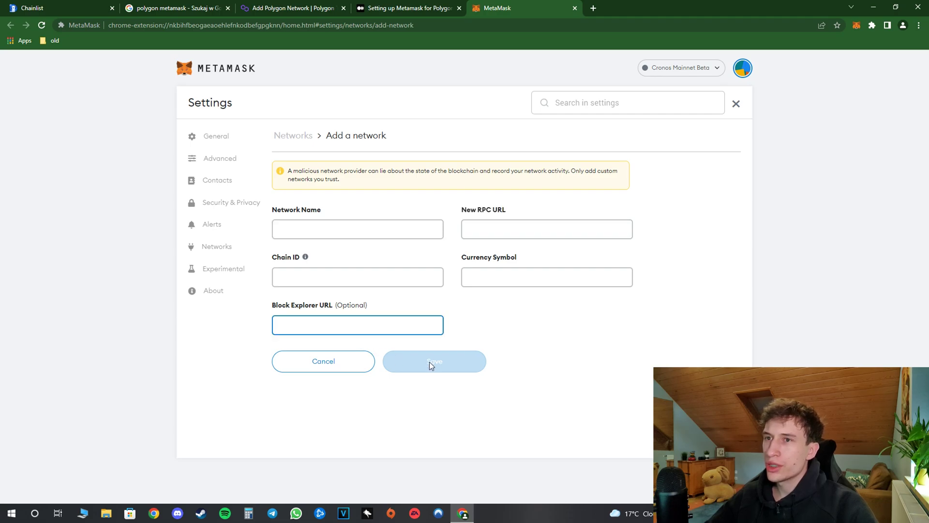
key(alt+Tab)
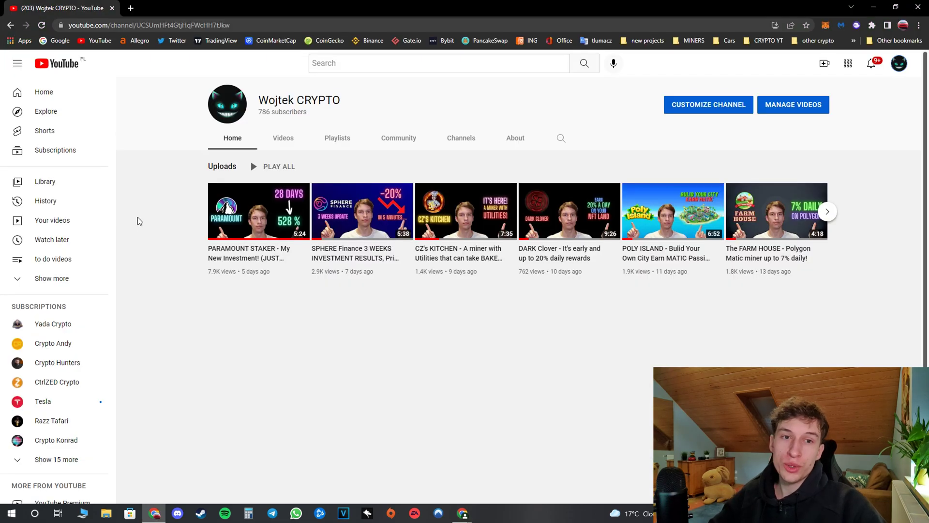